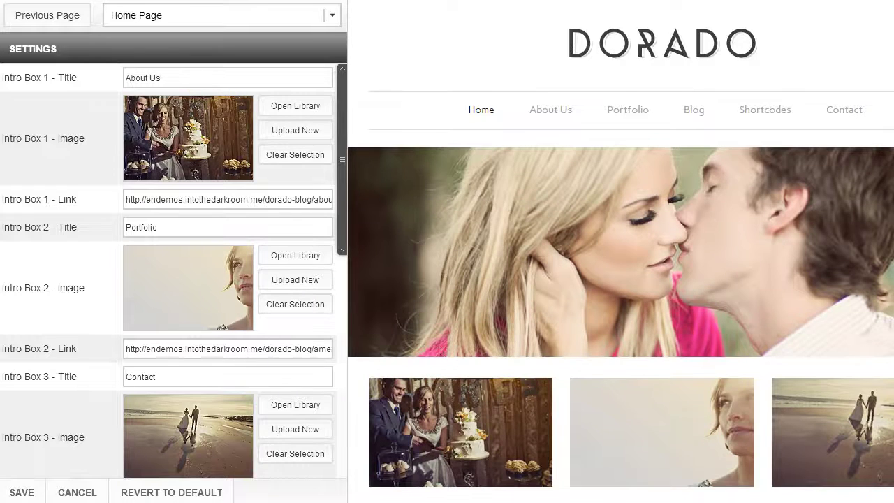
Examine the Home Page settings for the intro boxes and Welcome Content against the matching areas of the site preview
scroll(592, 225, down, 3)
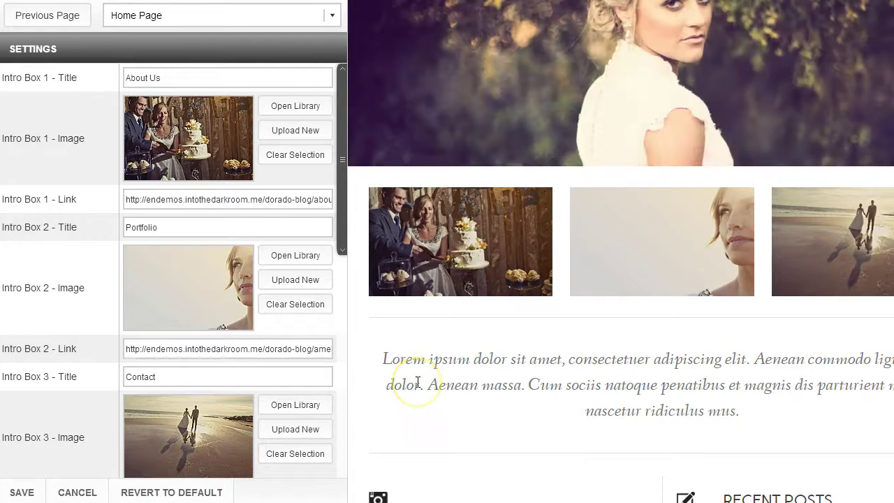
click(148, 79)
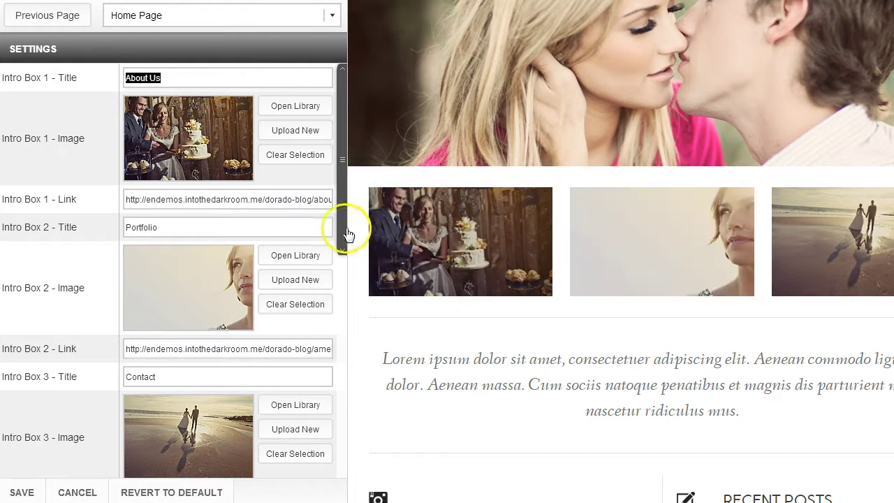
drag(345, 232, 340, 343)
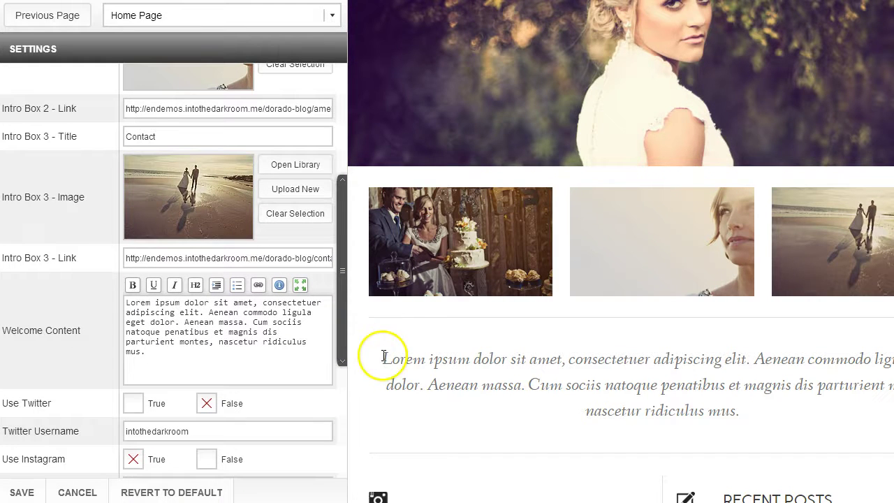
drag(428, 357, 594, 407)
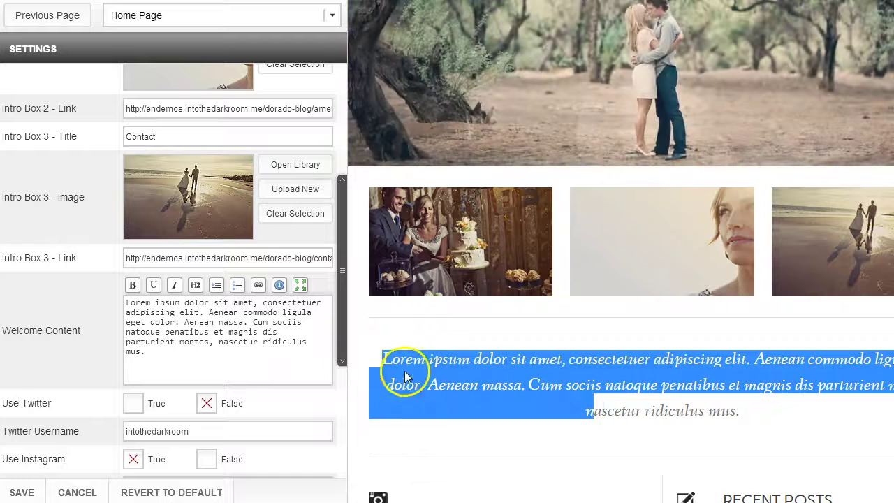
click(157, 353)
drag(156, 353, 103, 299)
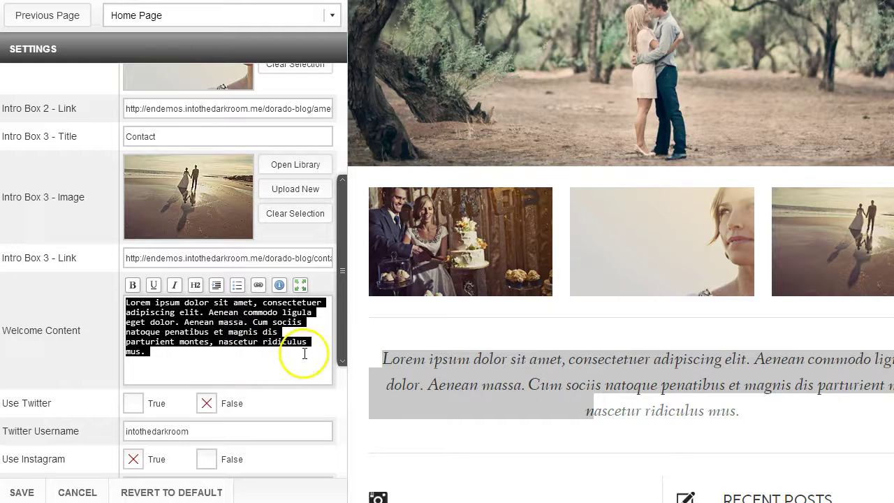
Examine the Home Page settings for Twitter, Instagram and recent posts alongside the corresponding feeds in the preview
drag(343, 316, 343, 370)
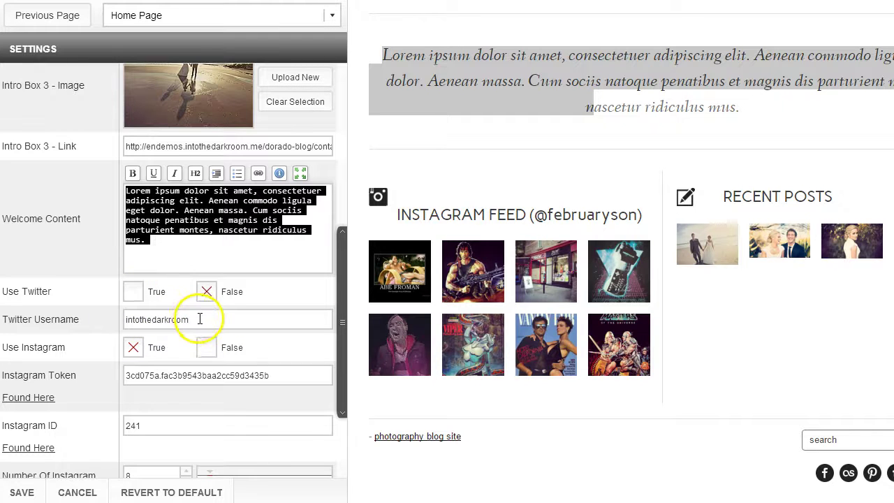
drag(200, 320, 113, 322)
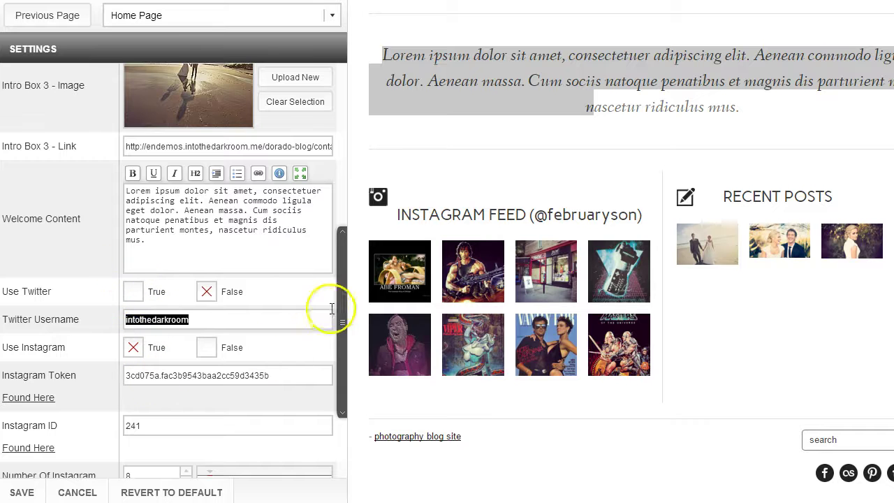
drag(345, 314, 345, 342)
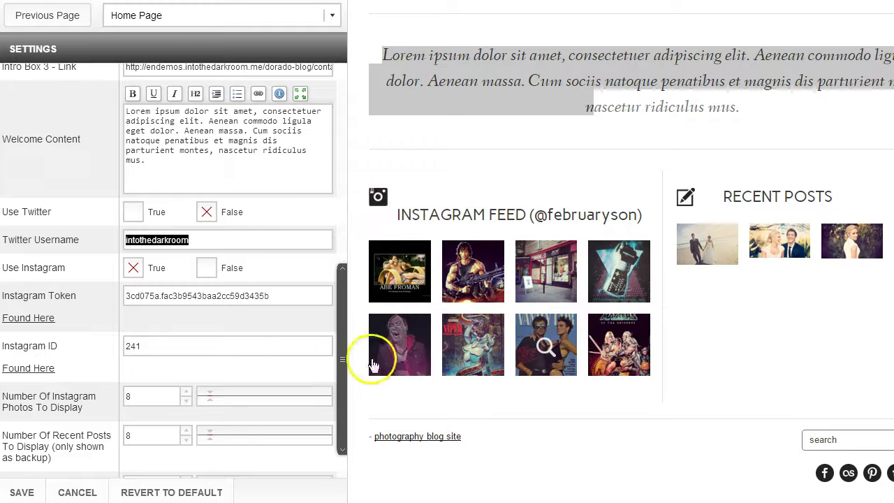
mouse_move(343, 360)
mouse_down()
mouse_move(343, 393)
mouse_move(343, 345)
mouse_up()
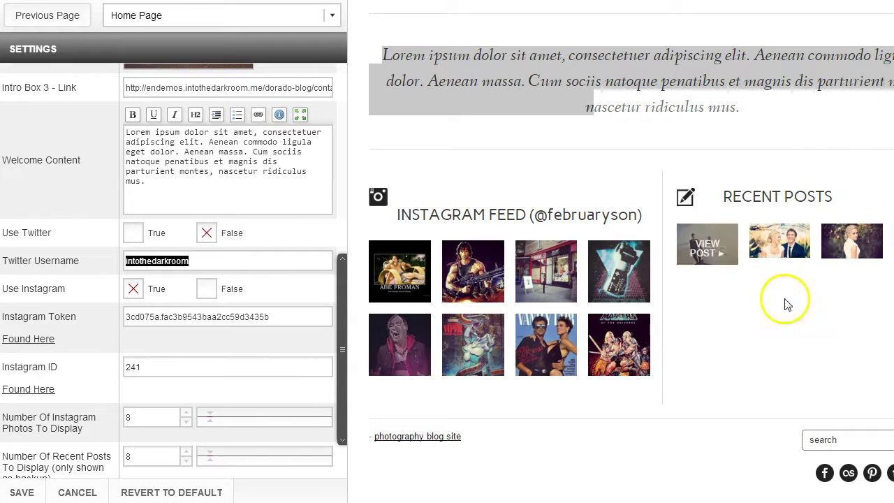
click(804, 359)
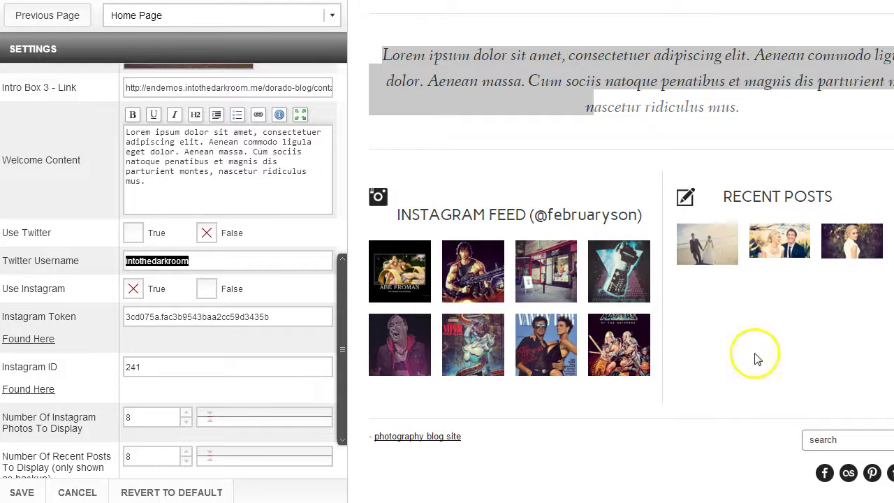
drag(343, 380, 356, 437)
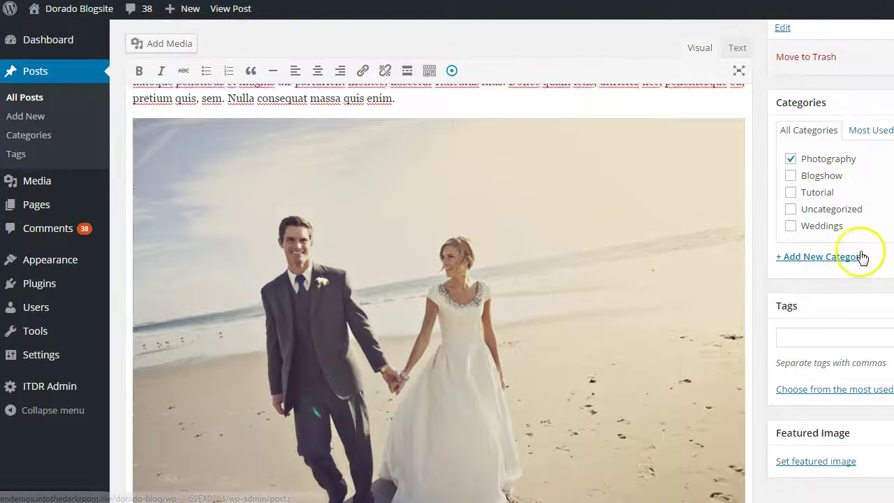
Examine the blog post's images and its Featured Image option in the WordPress post editor
scroll(862, 257, down, 5)
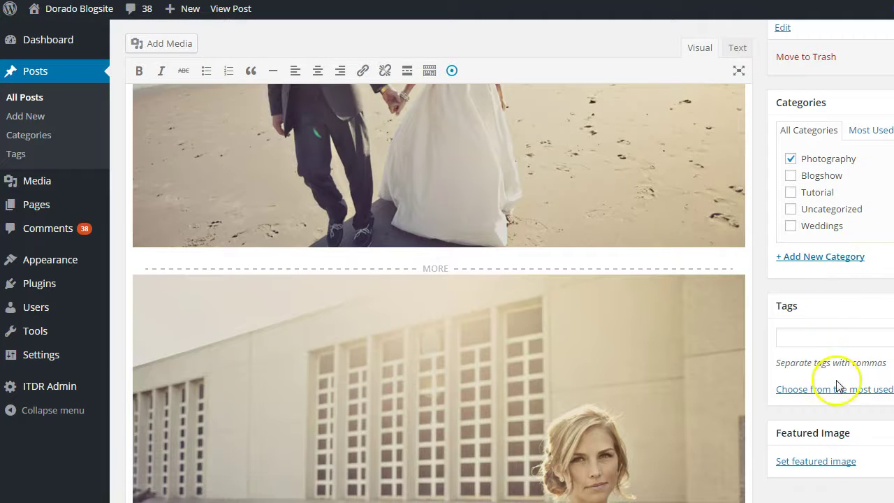
scroll(821, 419, down, 1)
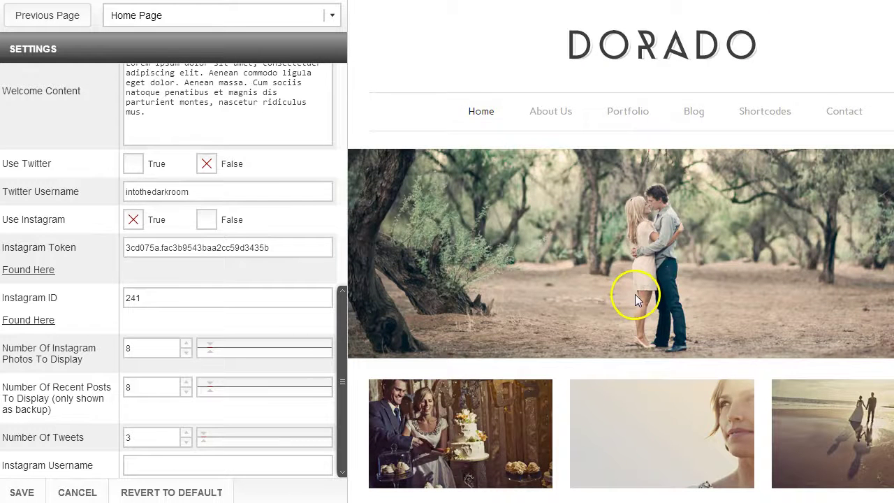
Open the Header - Images list and view its upload dialog, closing it without adding any files
click(329, 17)
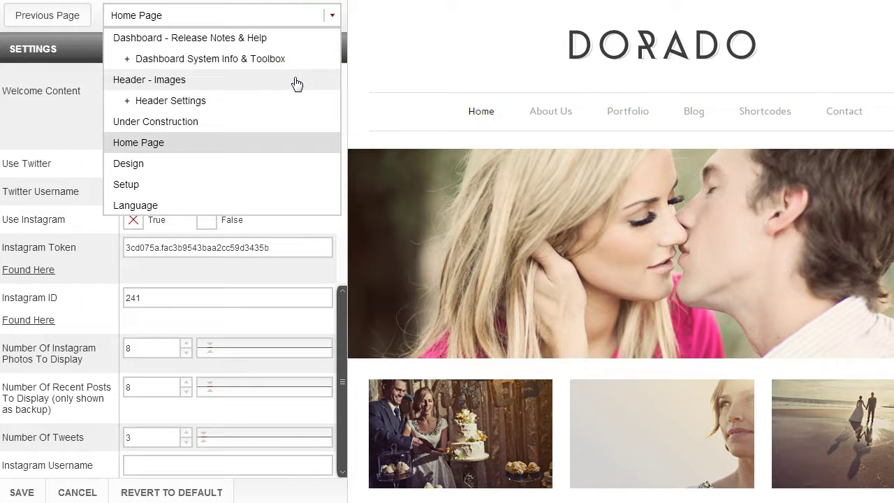
click(297, 82)
click(44, 288)
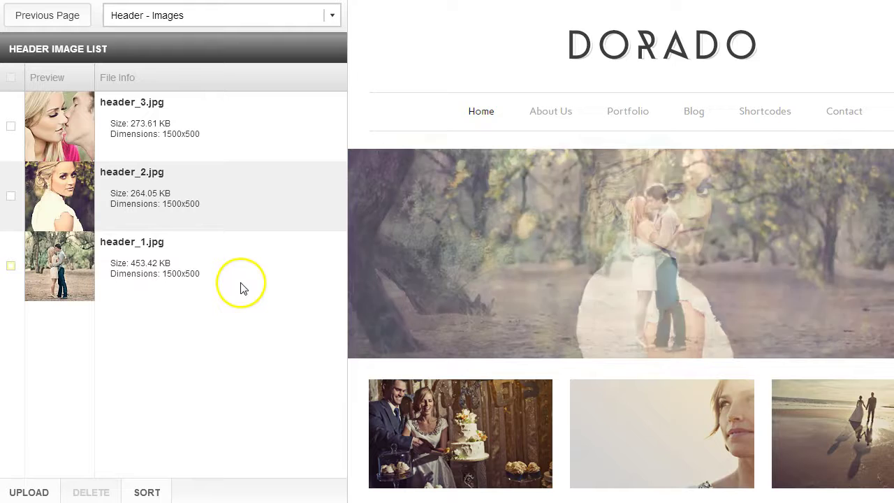
click(33, 491)
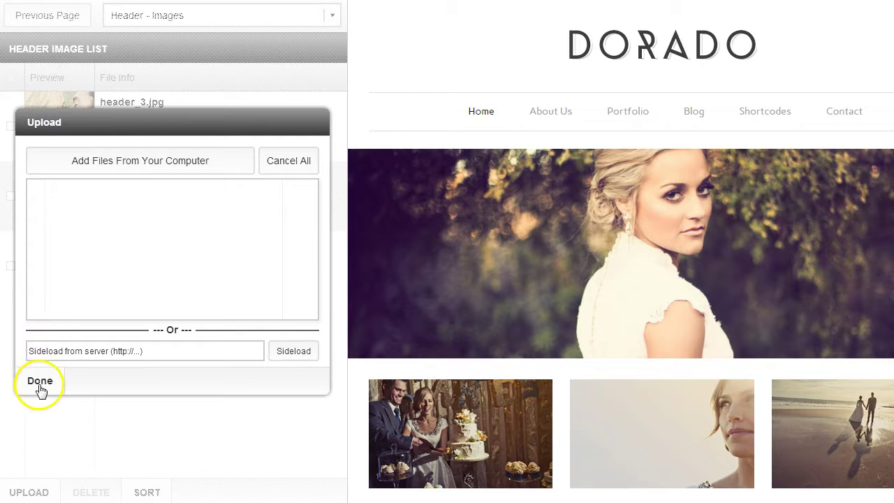
click(40, 381)
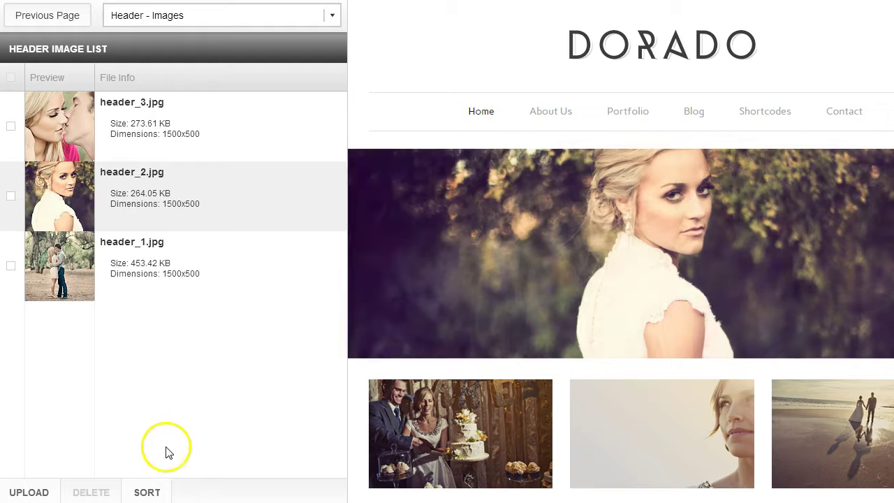
Arrange the header images with header_1.jpg in last place and save the sort order
click(152, 492)
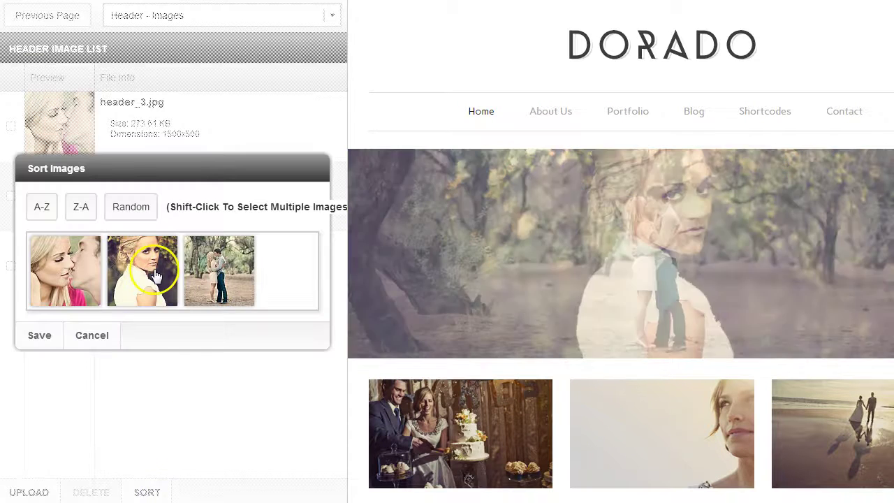
drag(213, 278, 254, 271)
click(56, 340)
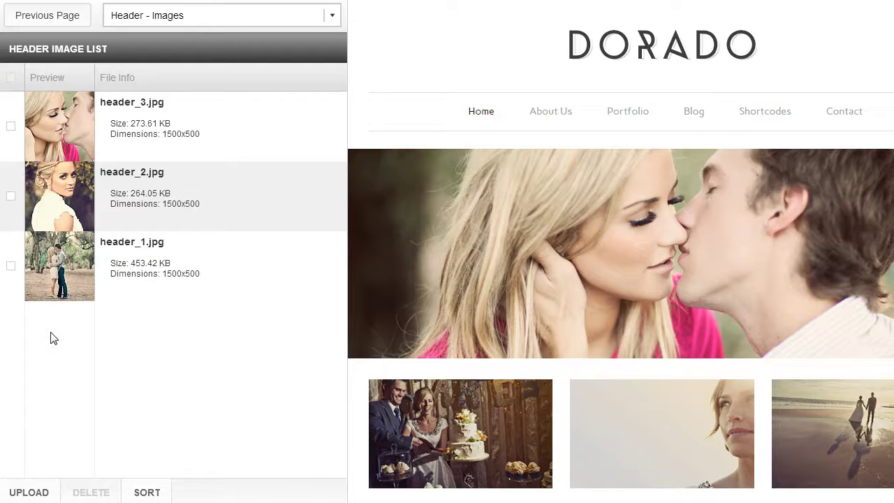
Open Header Settings and examine the header size, animation speed, advance speed and arrow options
click(331, 15)
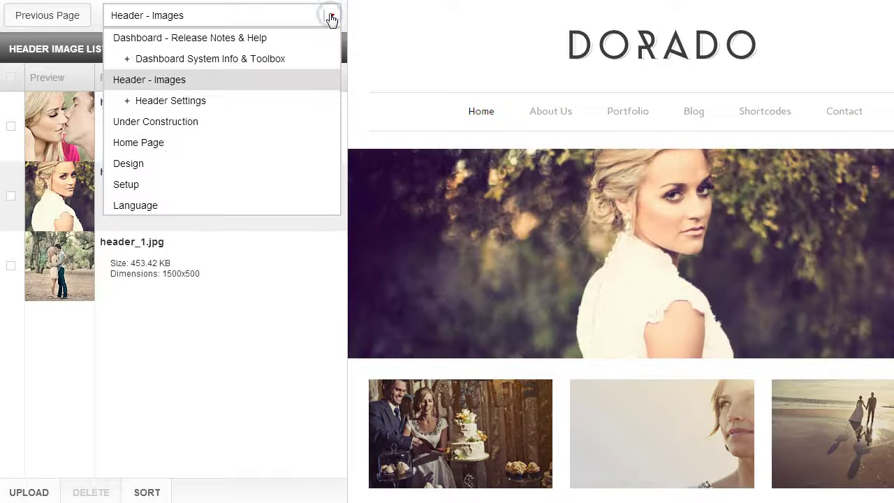
click(290, 104)
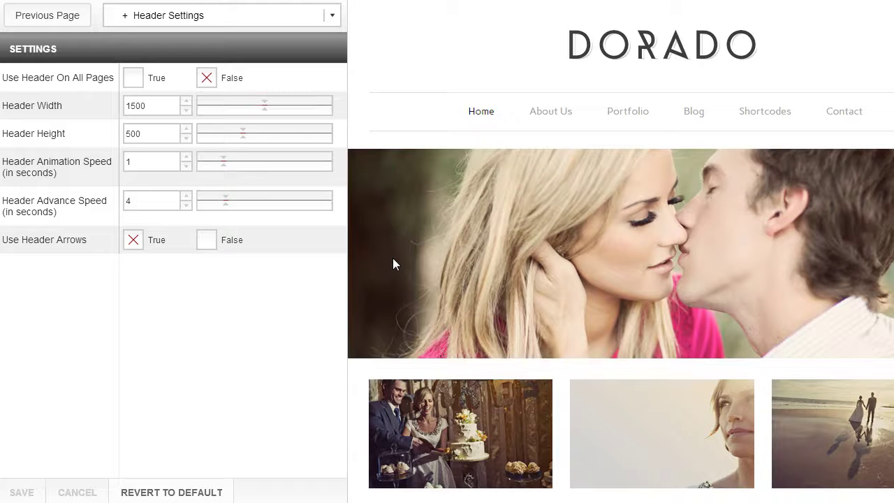
click(334, 124)
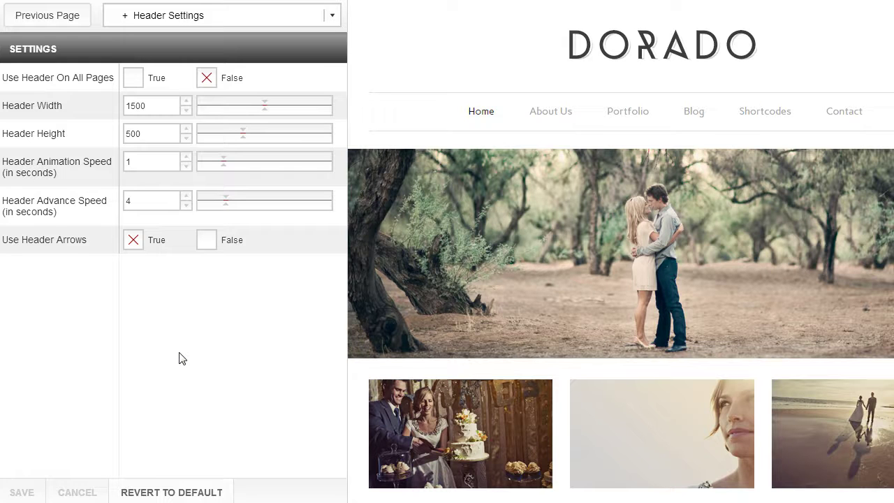
double_click(122, 201)
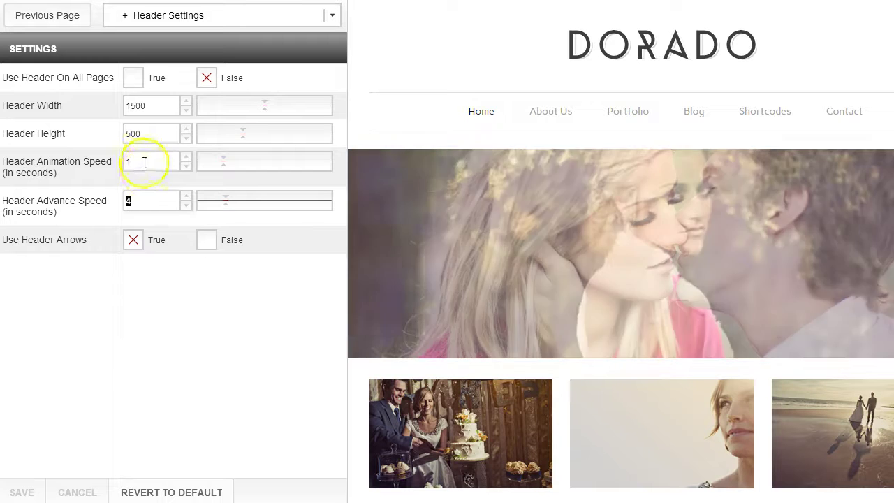
click(116, 161)
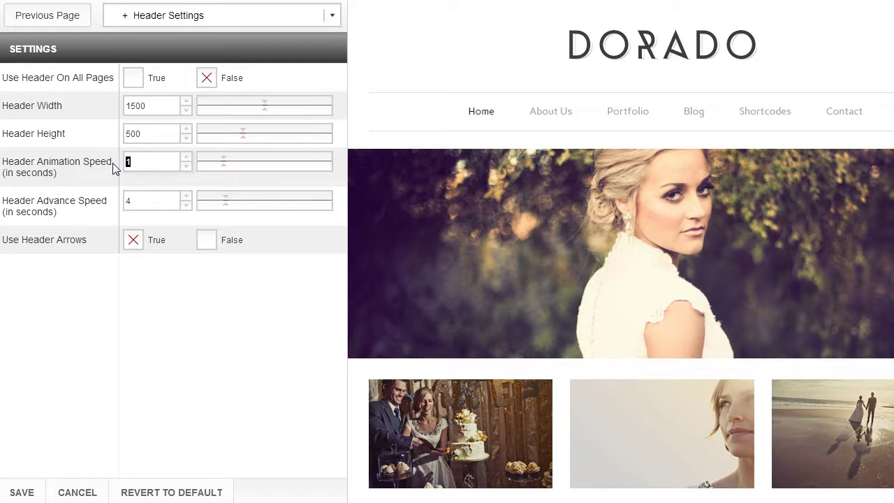
click(105, 302)
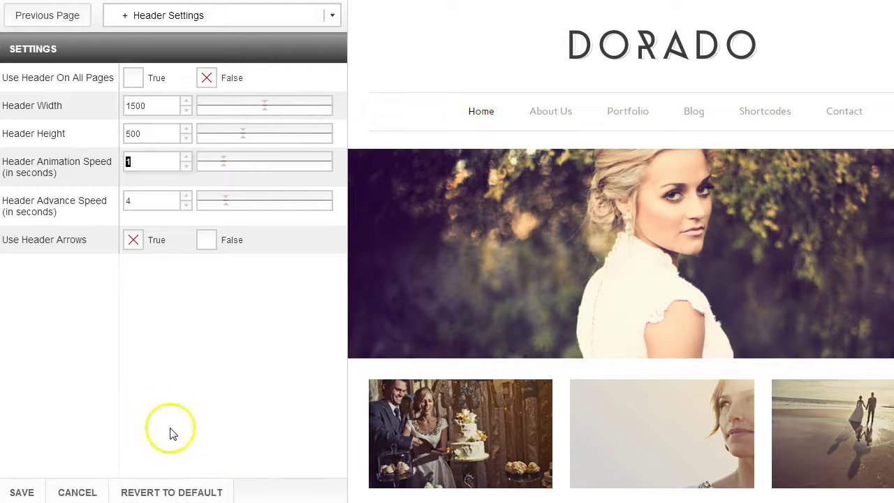
scroll(708, 209, down, 8)
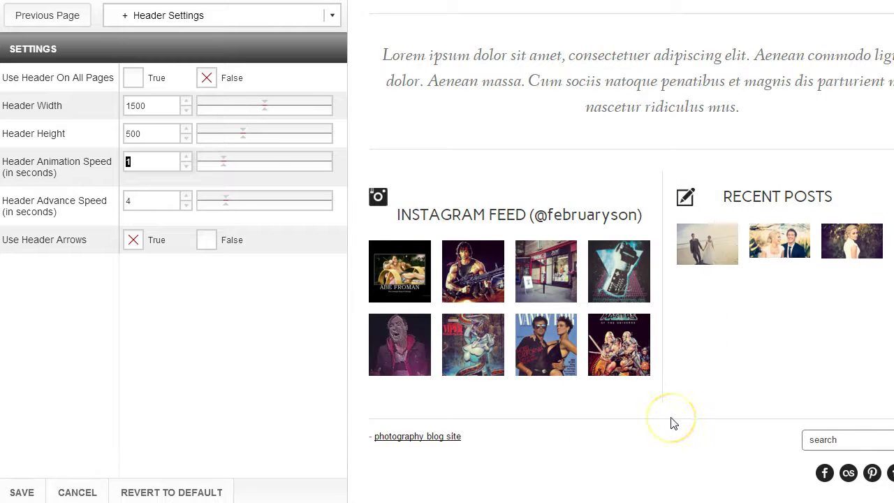
scroll(742, 392, up, 5)
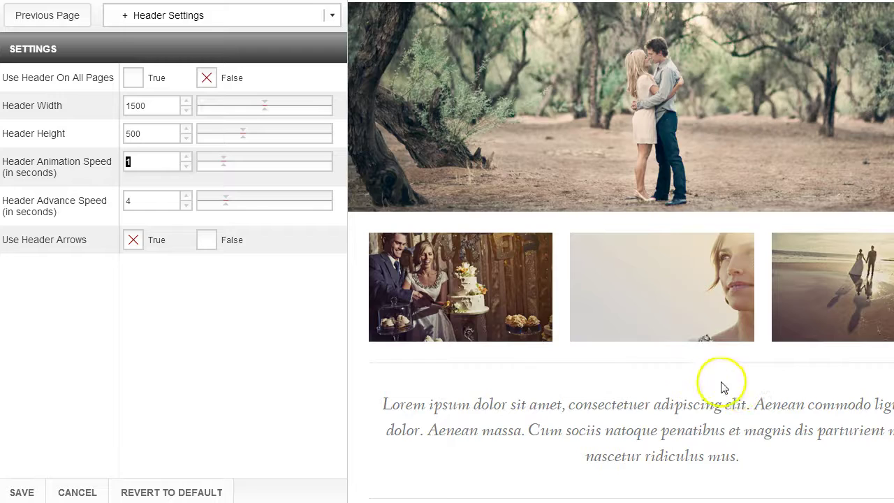